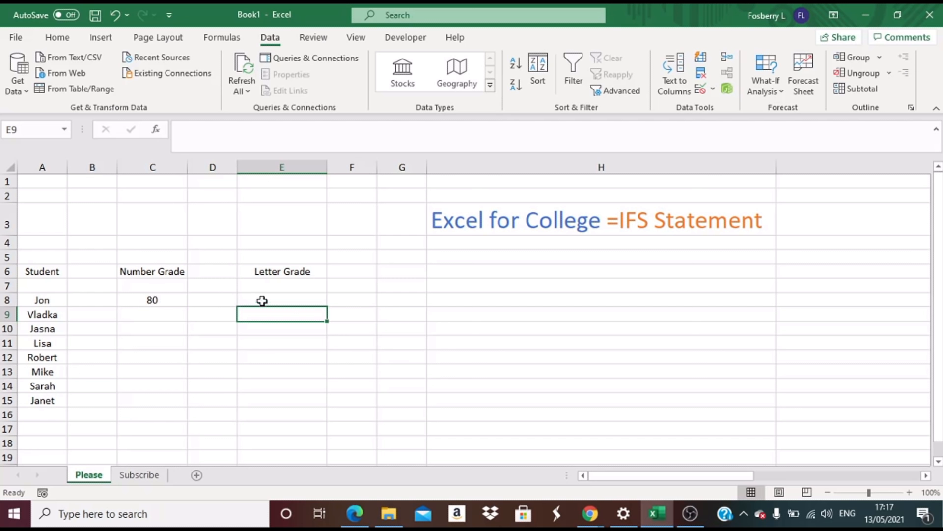
# Start an IFS formula in E8 that returns "A+" when C8>=97, using semicolons as separators
pyautogui.click(262, 300)
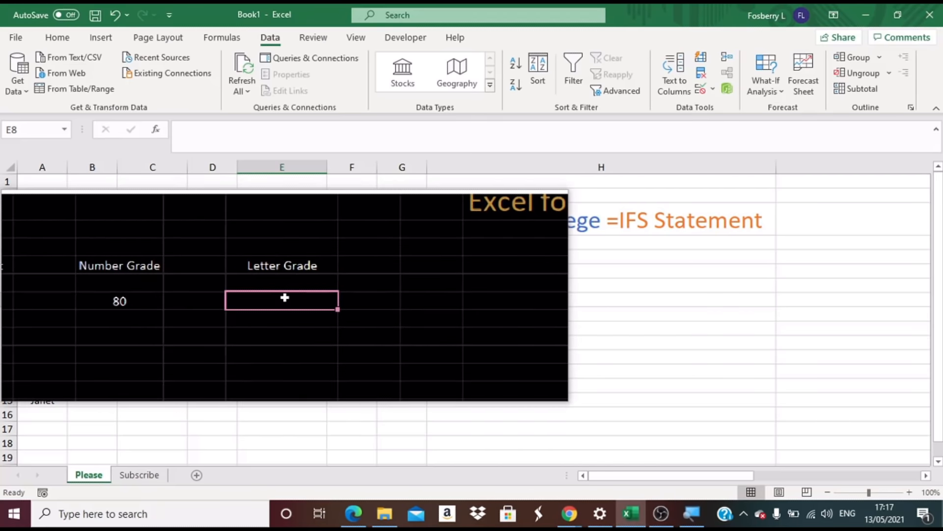
pyautogui.write('=')
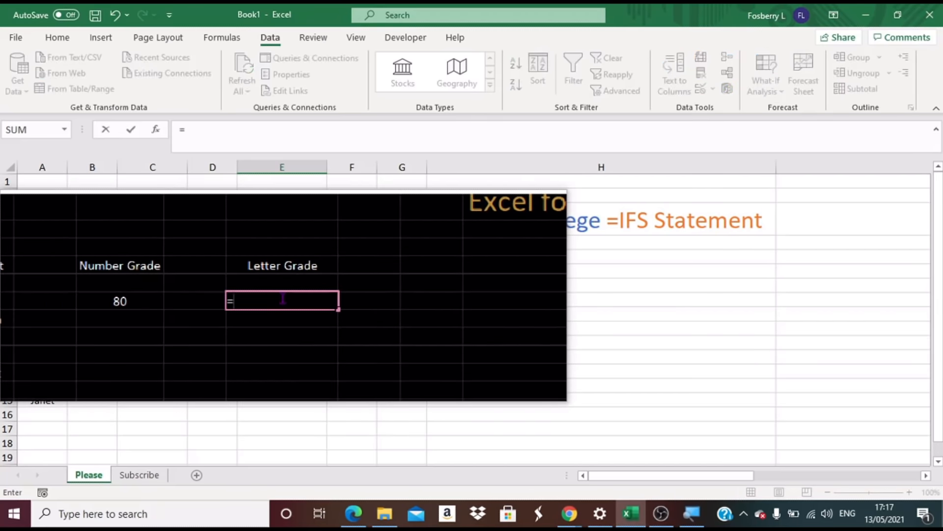
pyautogui.write('ifs')
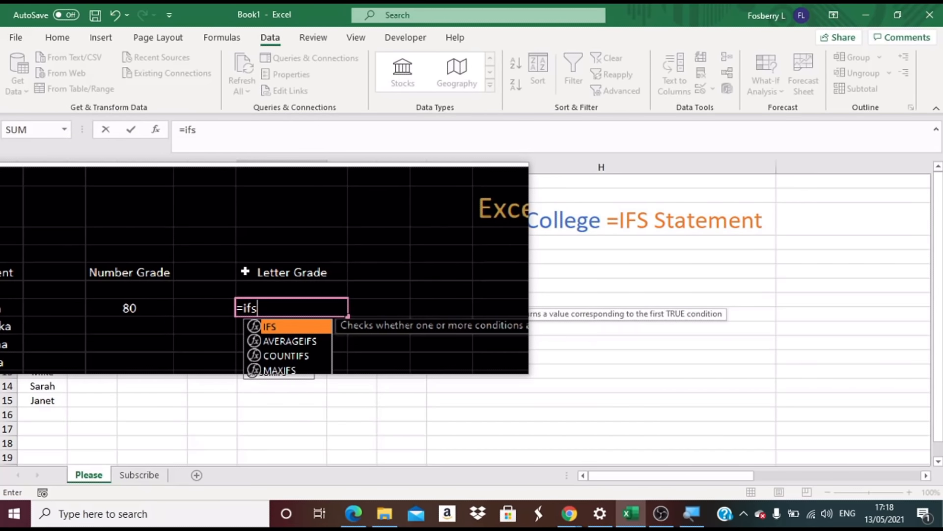
pyautogui.write('(')
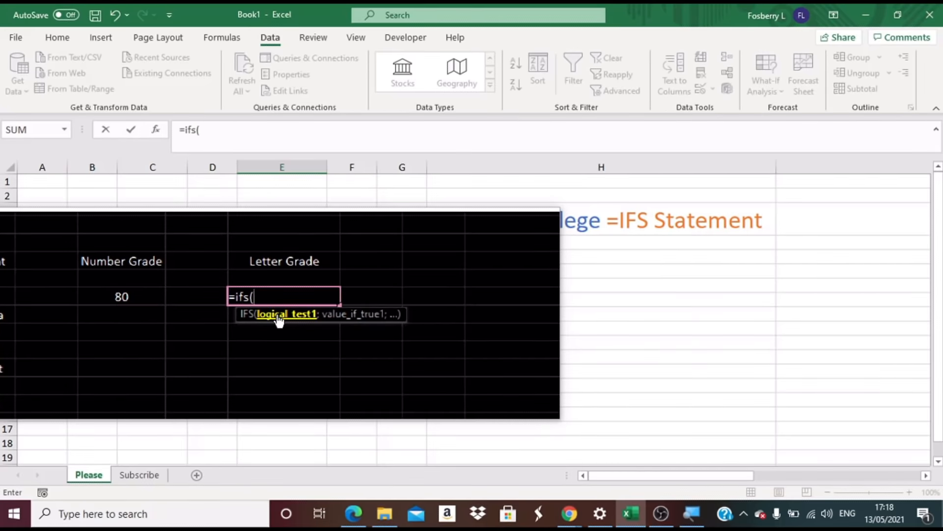
pyautogui.click(160, 299)
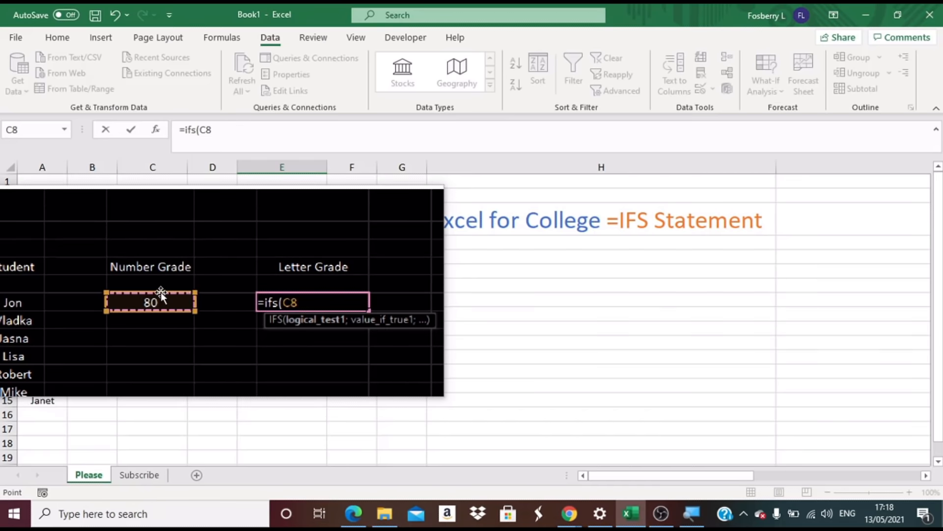
pyautogui.write('>=97;')
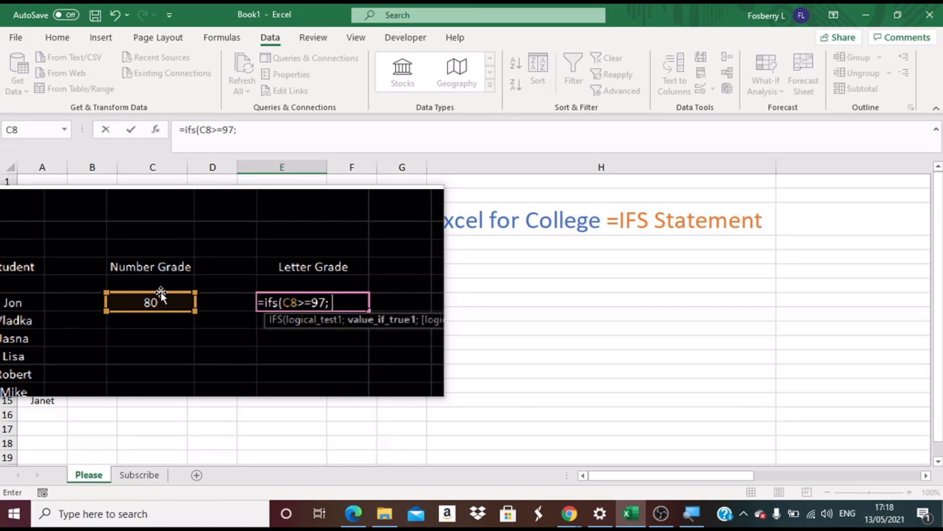
pyautogui.write(' "A+"; ')
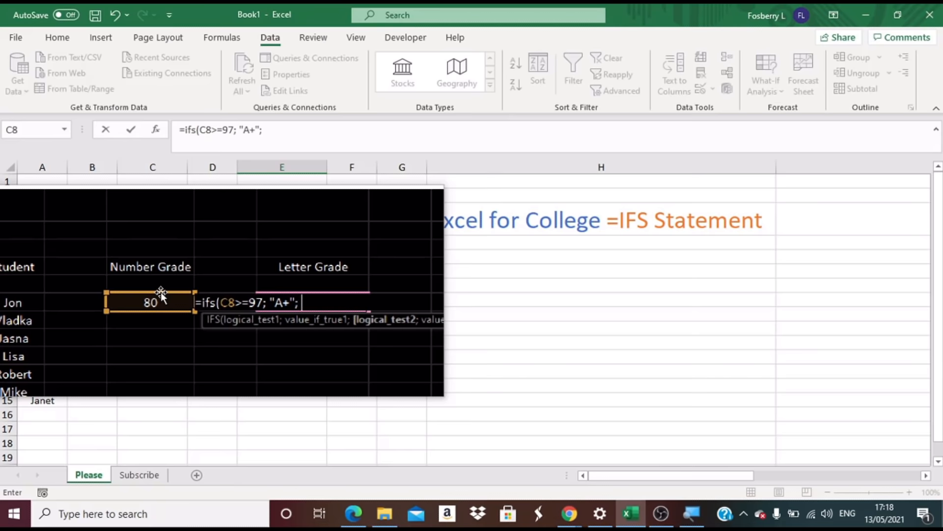
# Extend the IFS formula in E8 with C8>=90 returning "A" and C8>=80 returning "B"
pyautogui.write('c')
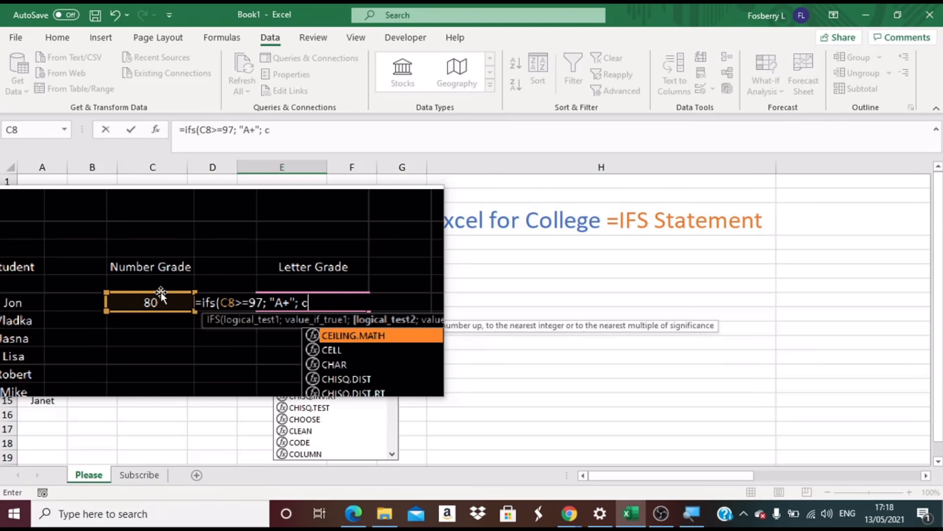
pyautogui.write('8>')
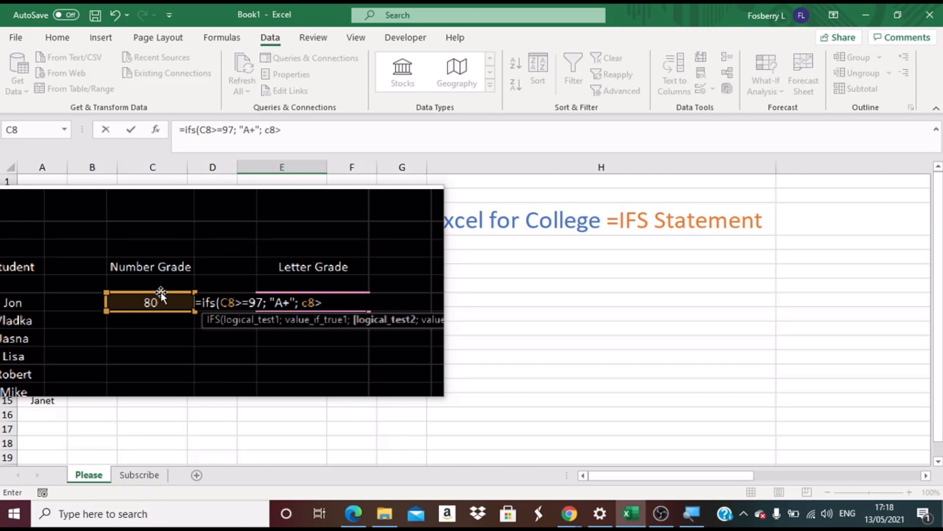
pyautogui.write('=90;')
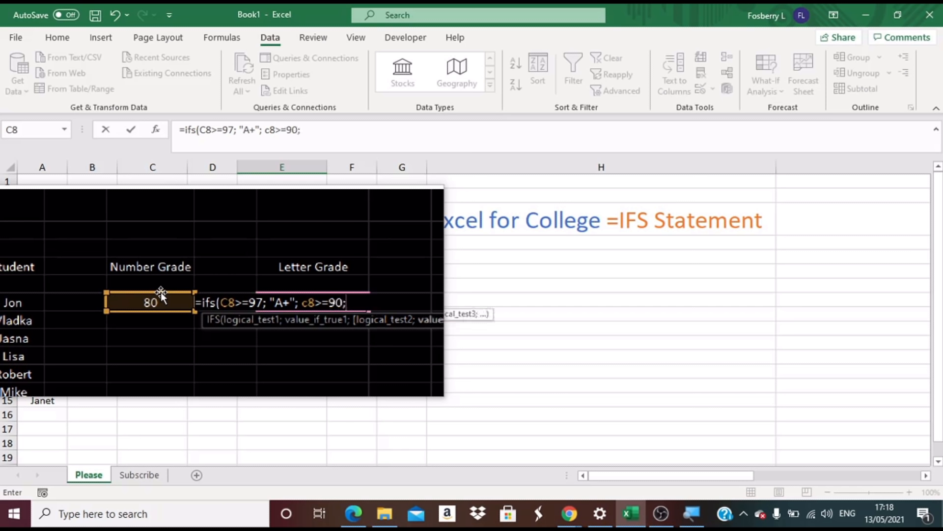
pyautogui.write(' "A";')
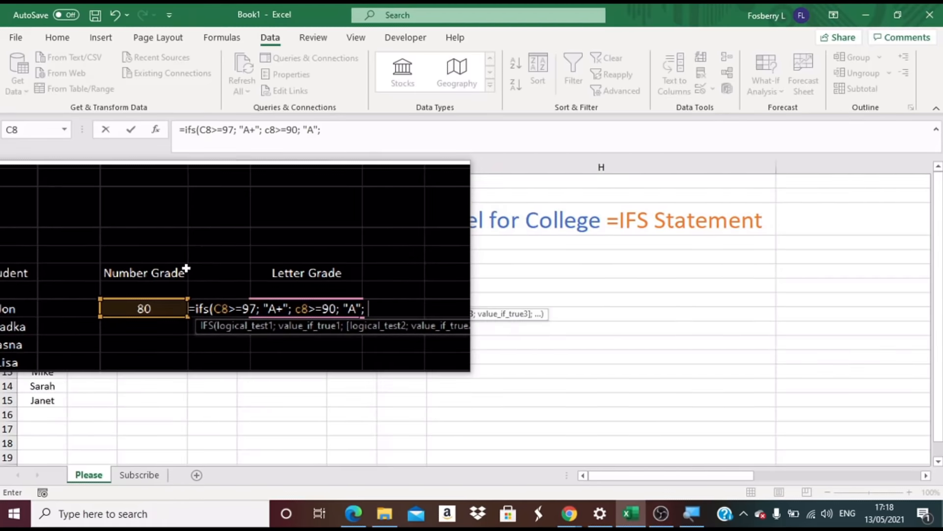
pyautogui.write(' c8>')
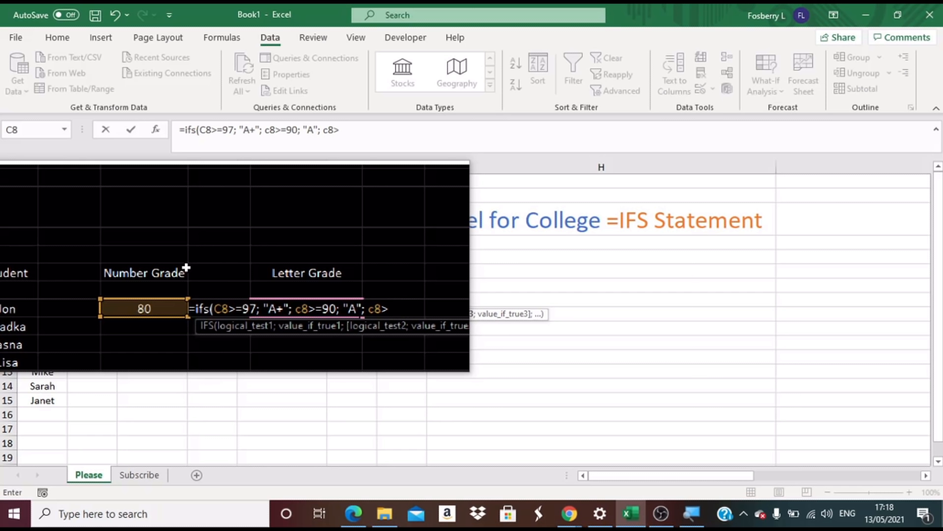
pyautogui.write('=80;')
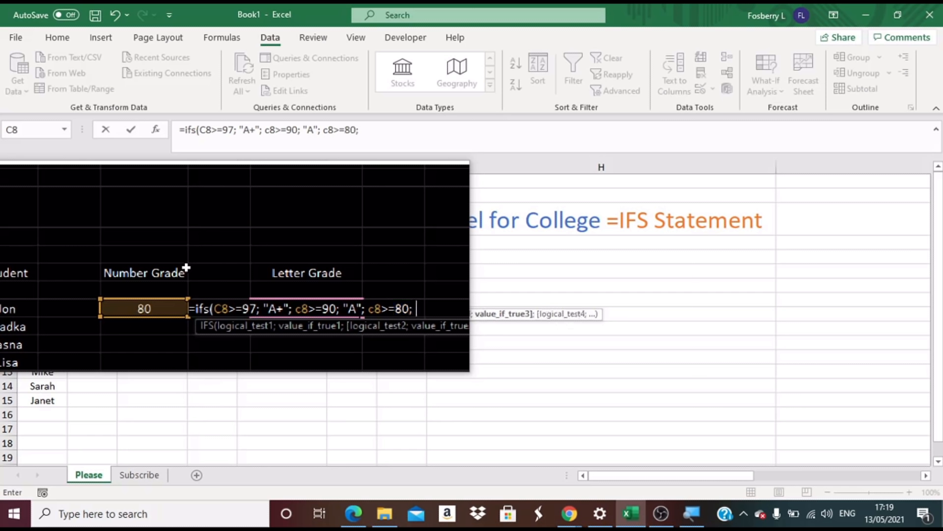
pyautogui.write(' "B"')
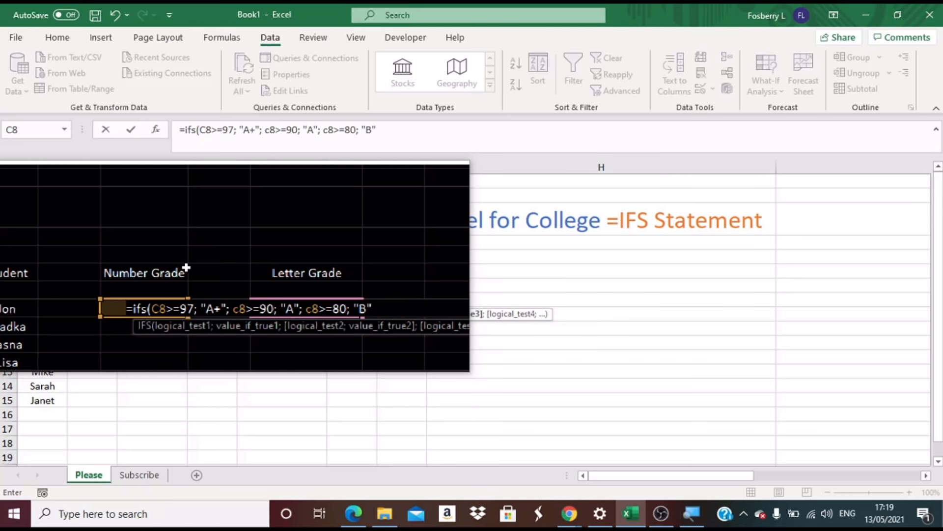
pyautogui.write('; ')
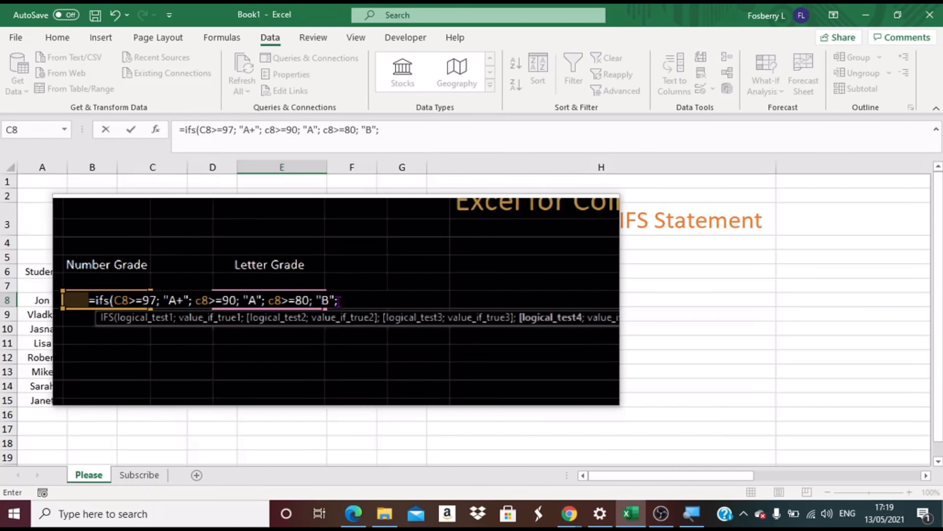
# Add the conditions C8>=70 returning "C" and C8>=60 returning "D" to the IFS formula
pyautogui.write('c8')
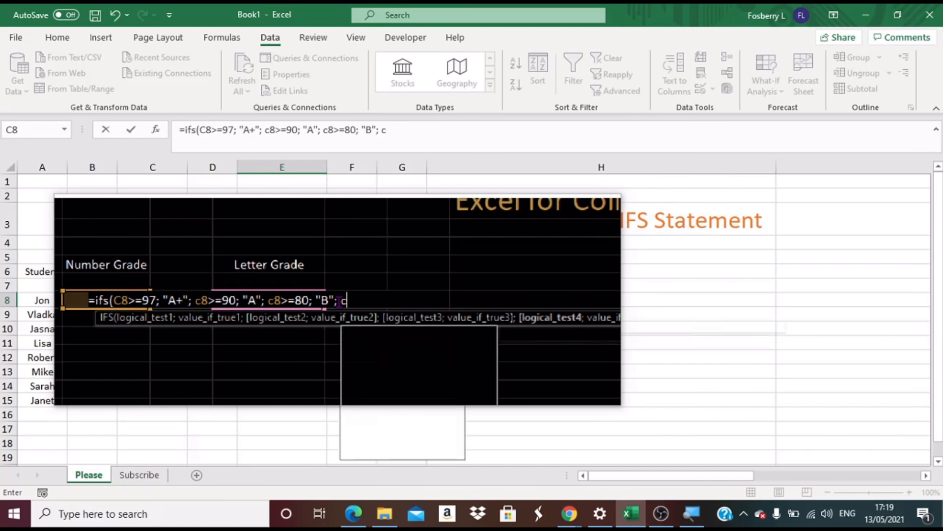
pyautogui.write('>=')
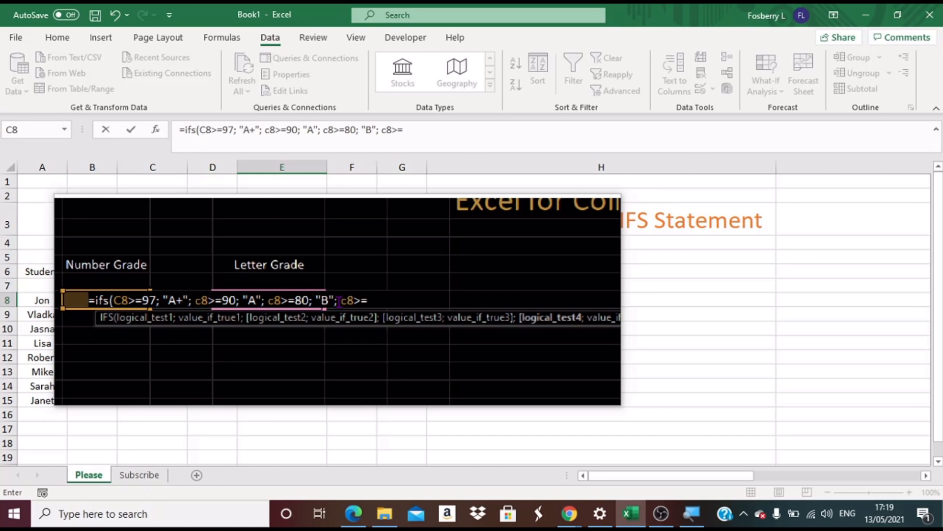
pyautogui.write('70; "C')
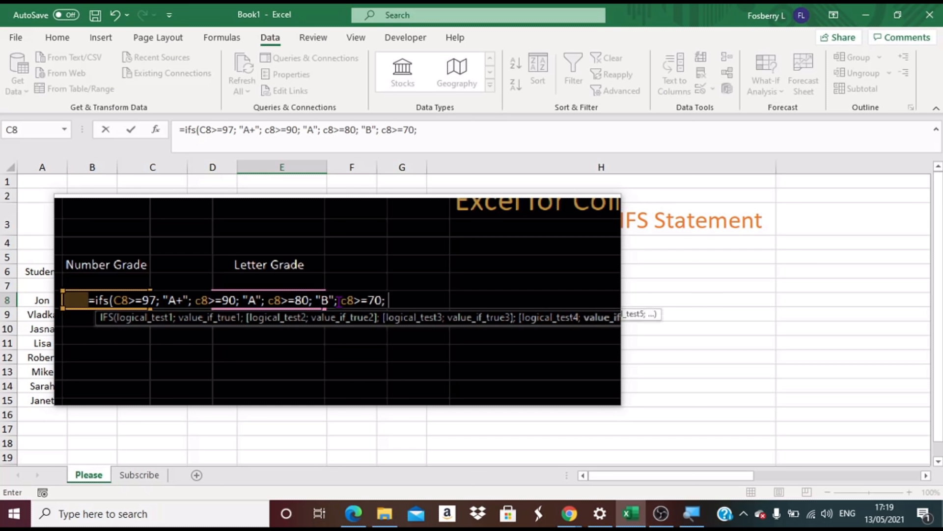
pyautogui.write('"; ')
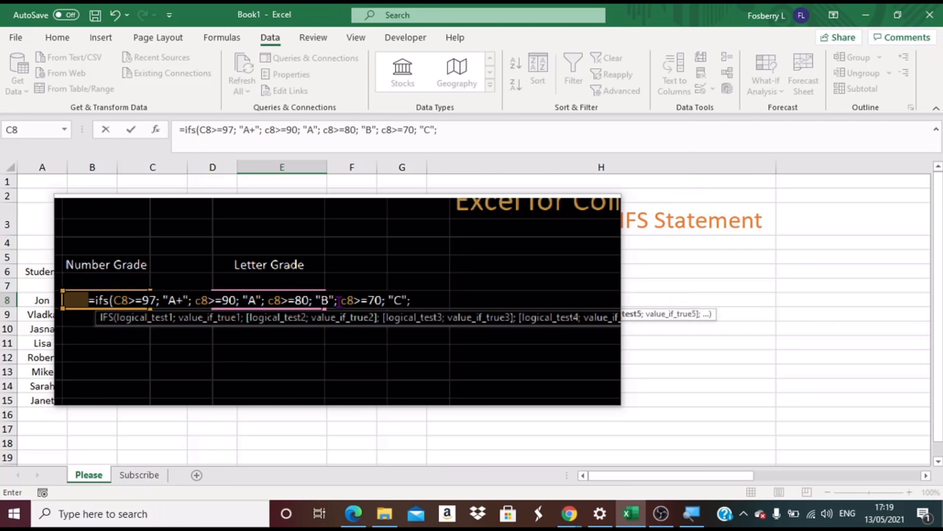
pyautogui.write('c8')
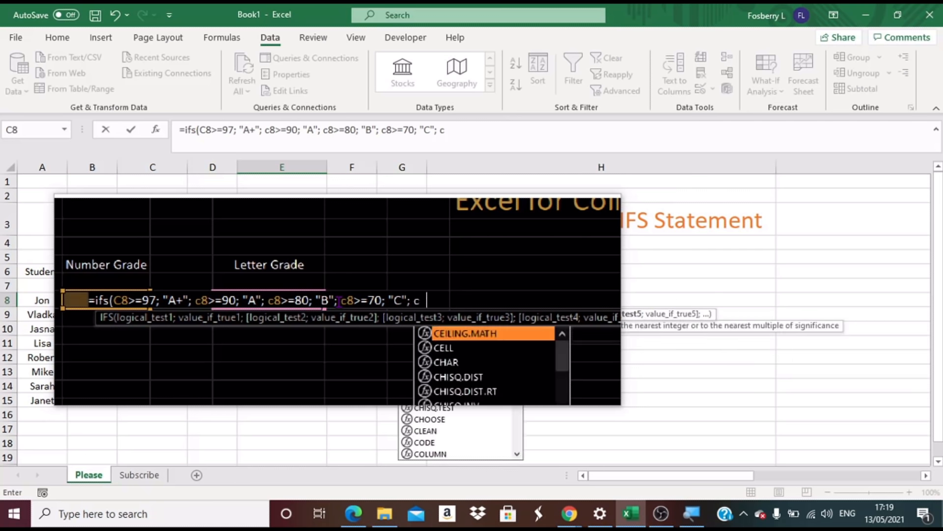
pyautogui.write('>=')
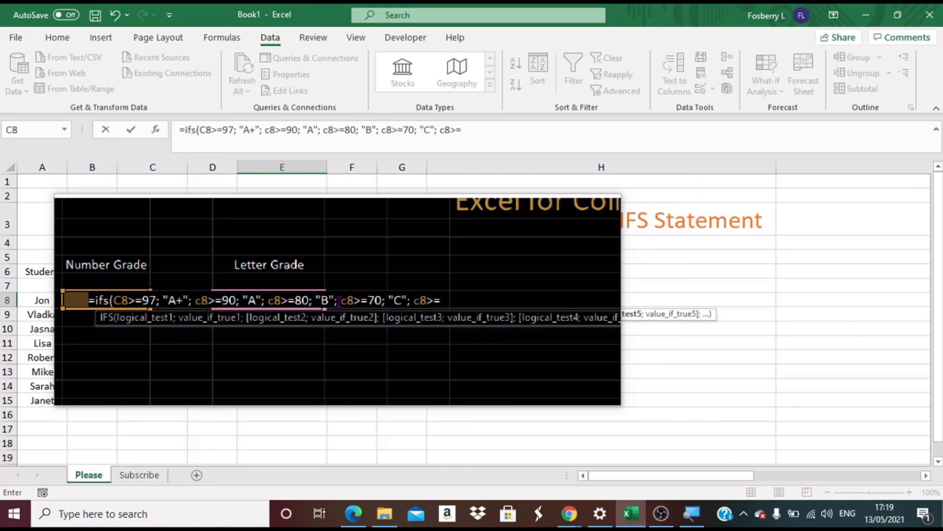
pyautogui.write('60')
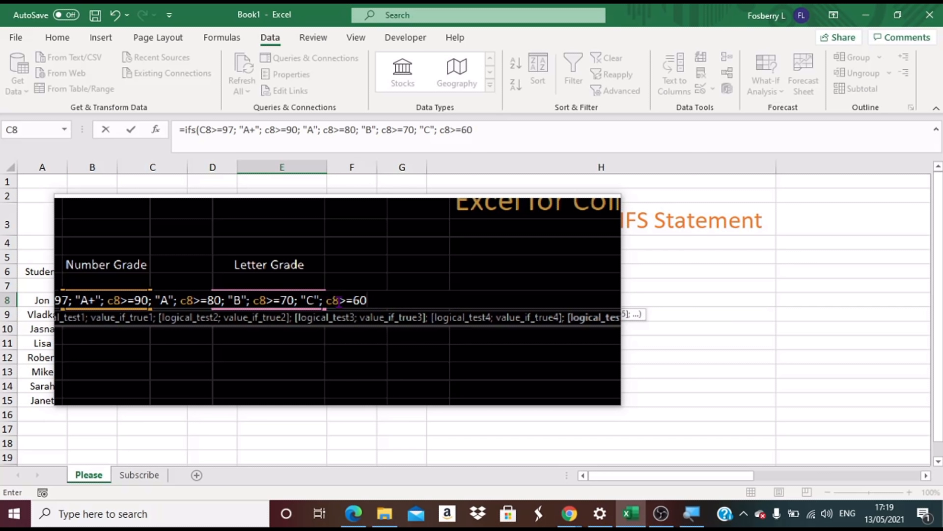
pyautogui.write(':')
pyautogui.press('BackSpace')
pyautogui.write(';')
pyautogui.write(' "D"')
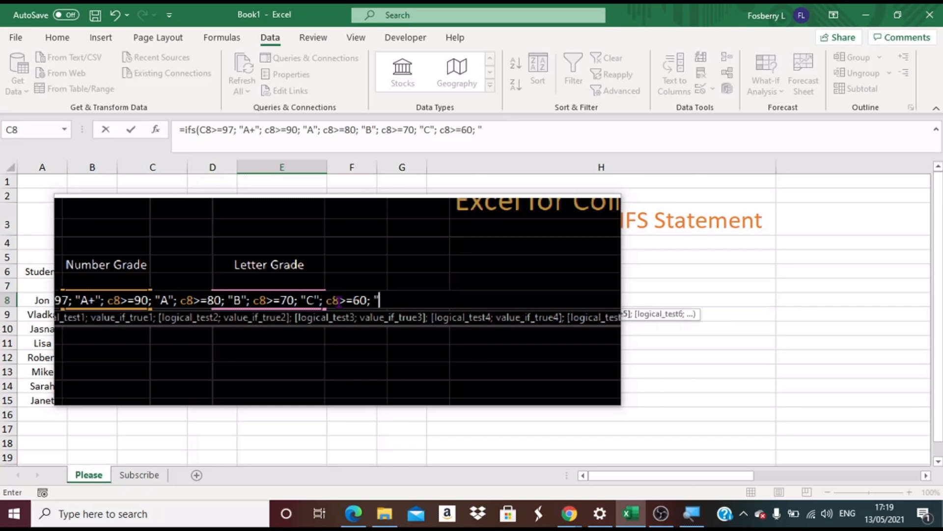
pyautogui.write(';')
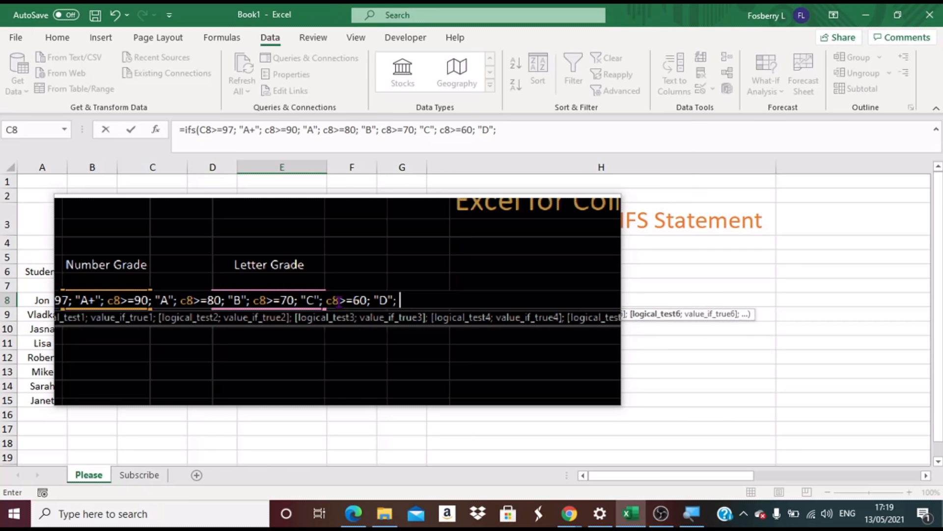
# Add the condition C8>=50 returning "FAIL" to the IFS formula
pyautogui.write(' c8>+50')
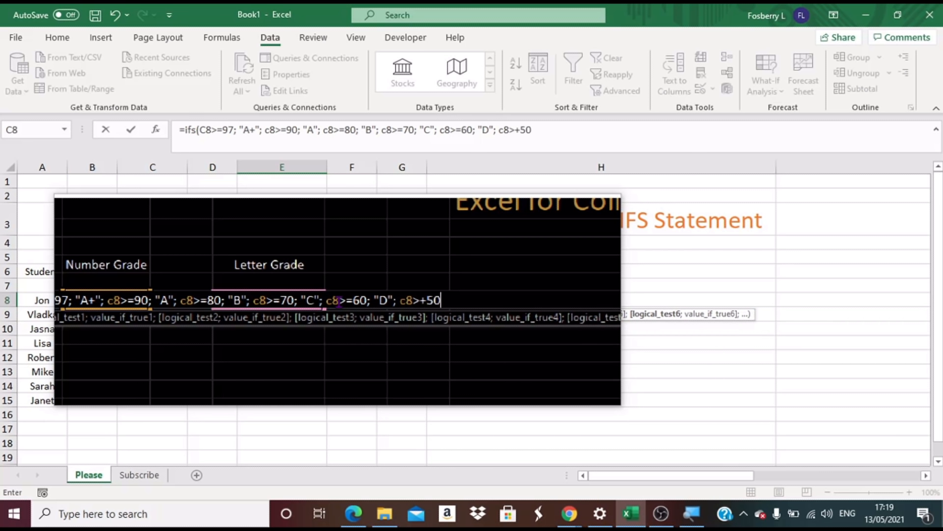
pyautogui.press('BackSpace')
pyautogui.press('BackSpace')
pyautogui.press('BackSpace')
pyautogui.write('=')
pyautogui.write('50')
pyautogui.write(':')
pyautogui.press('BackSpace')
pyautogui.write('; ')
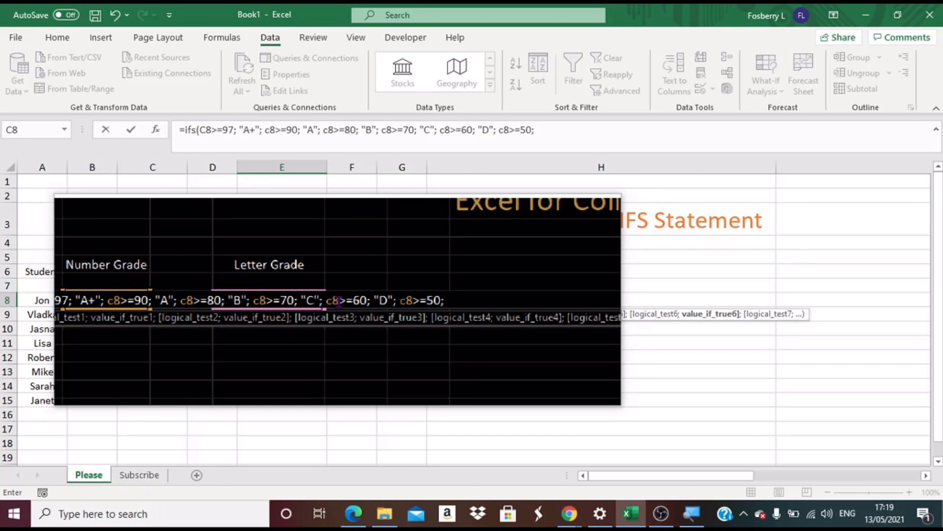
pyautogui.write('"FAIL";')
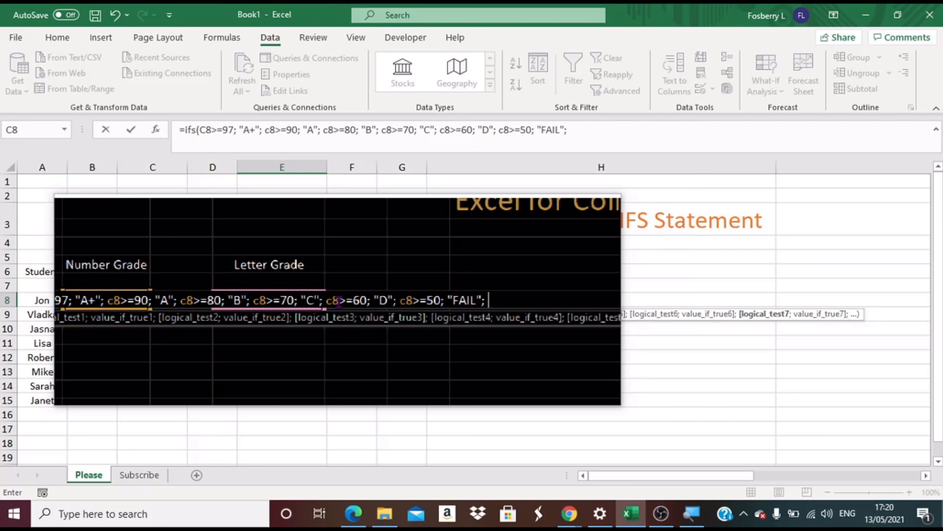
# Finish the IFS formula with a True fallback returning "Please input grade" and enter it in E8
pyautogui.write('T')
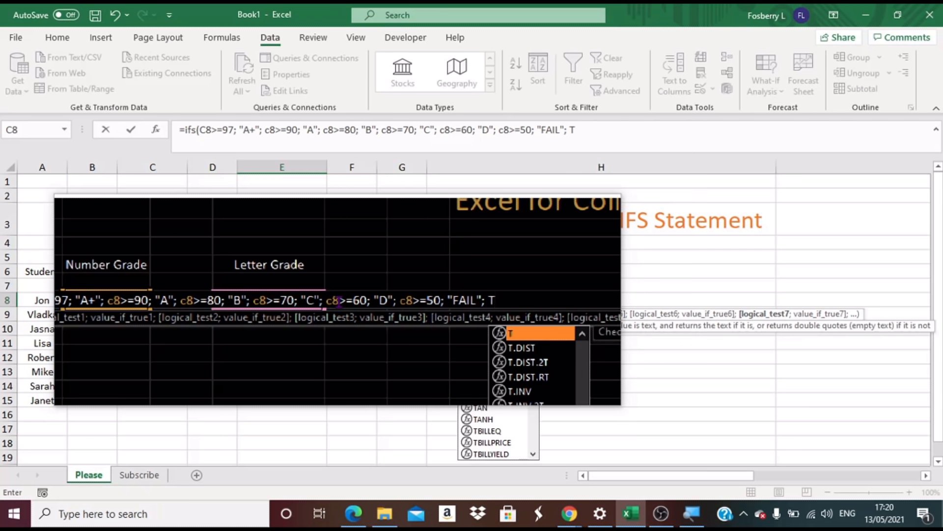
pyautogui.write('rue')
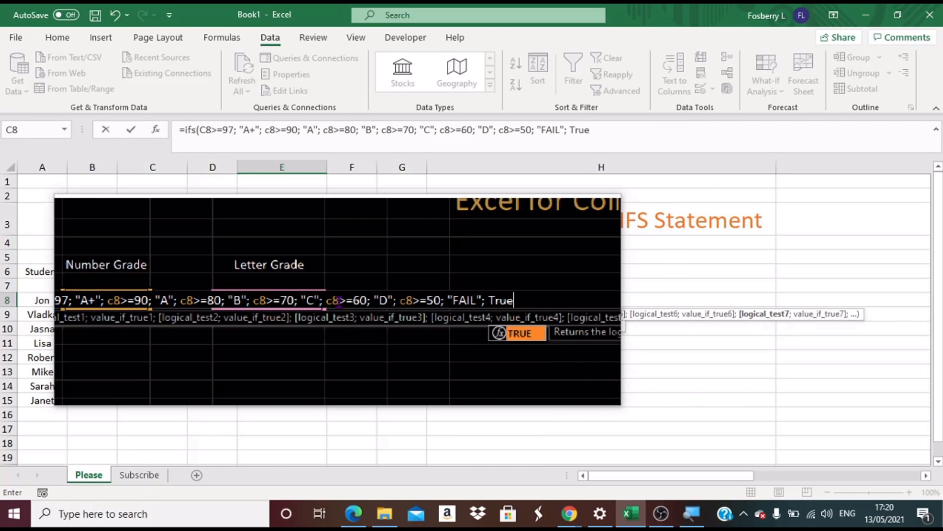
pyautogui.write(';')
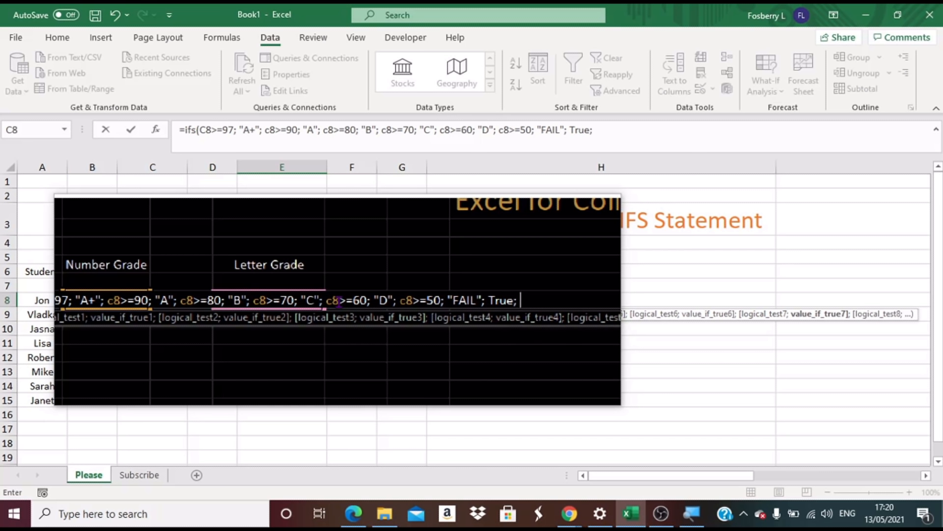
pyautogui.write(' "')
pyautogui.write('Ple')
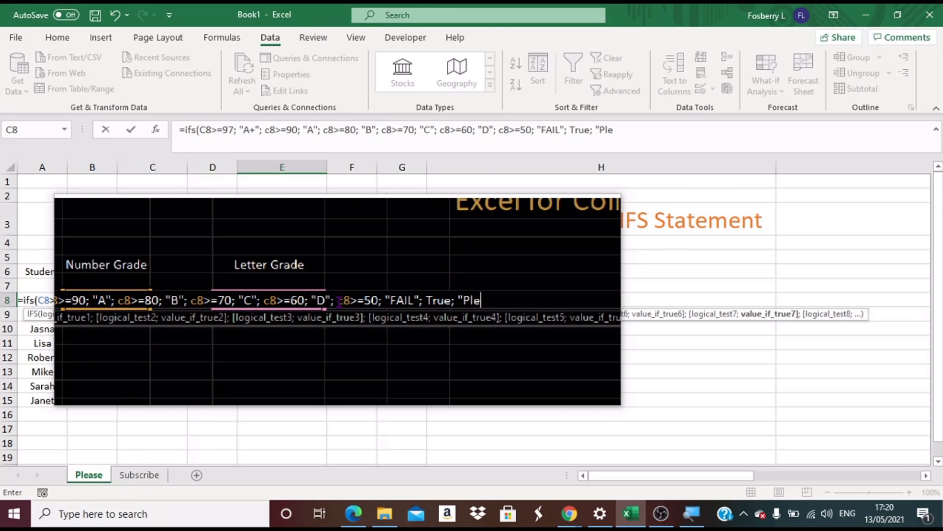
pyautogui.write('ase input ')
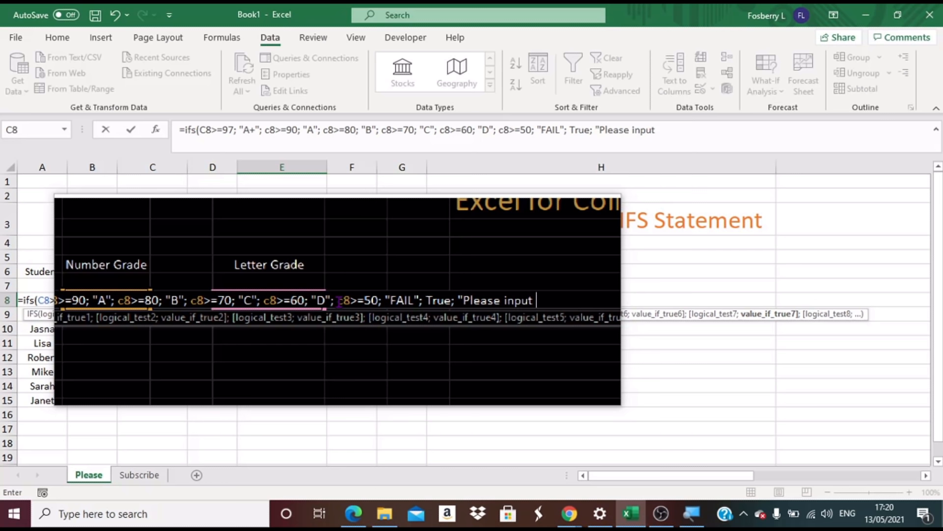
pyautogui.write('grade")')
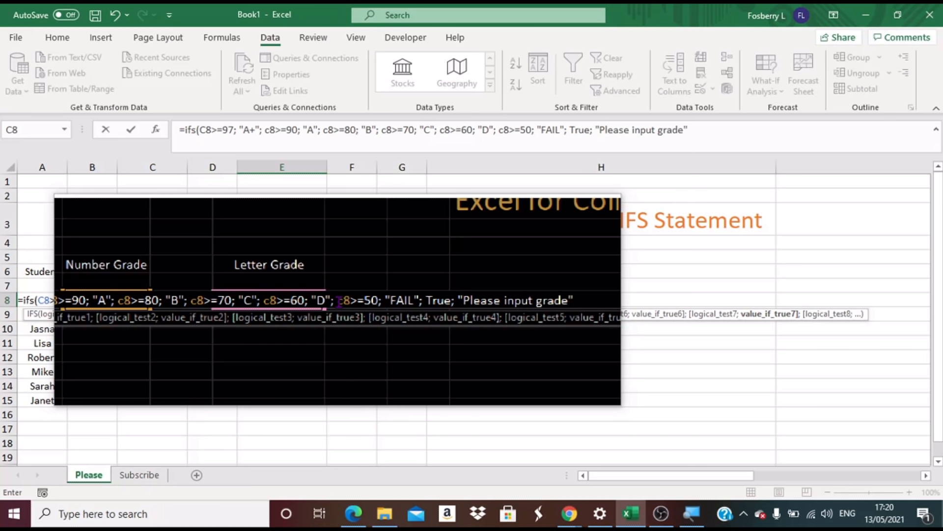
pyautogui.press('Return')
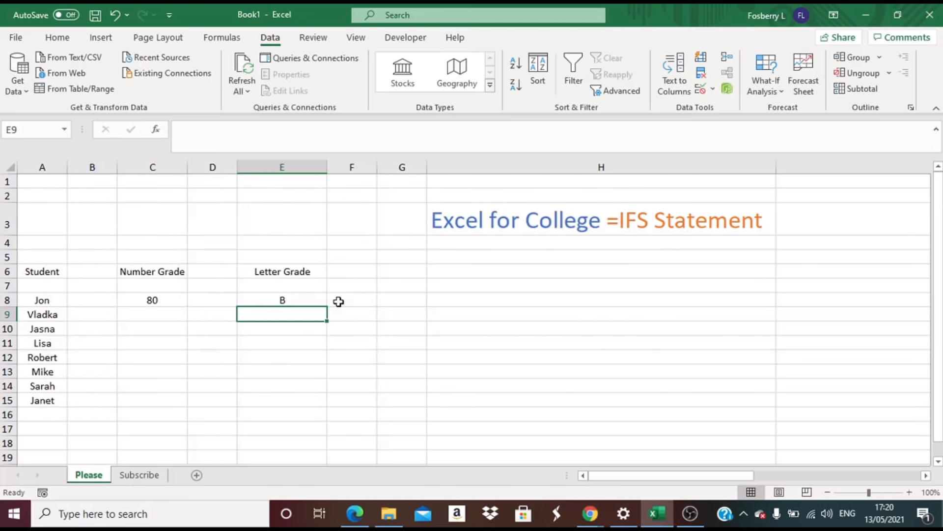
# Test the IFS formula by choosing 50 as the number grade in C8, followed by the blank option
pyautogui.click(169, 302)
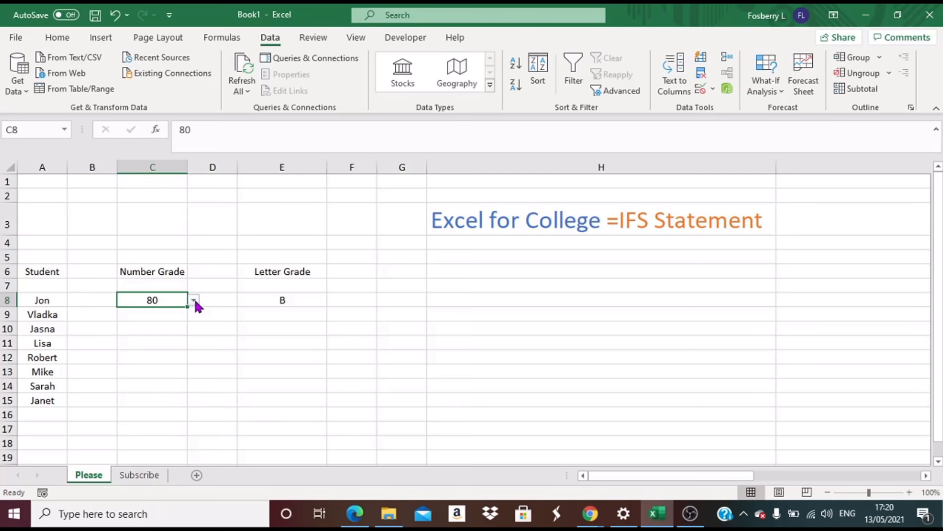
pyautogui.click(194, 300)
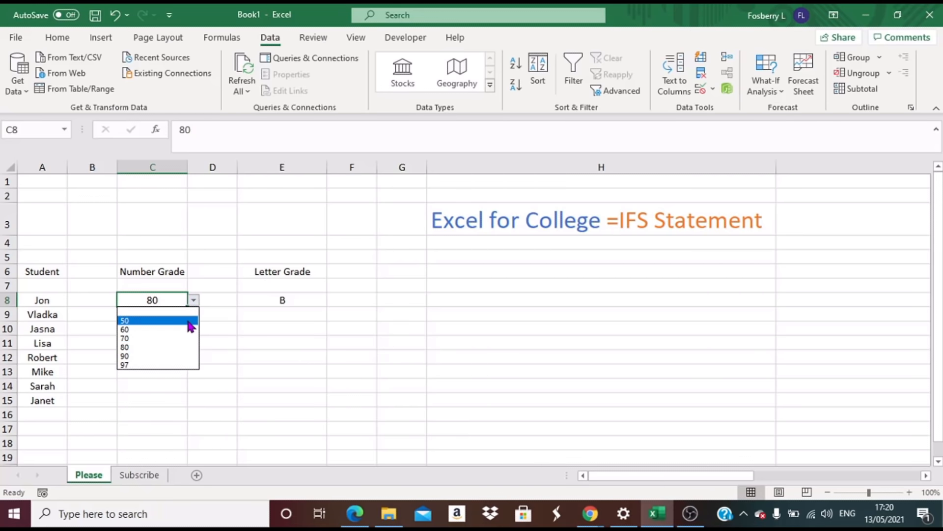
pyautogui.click(190, 321)
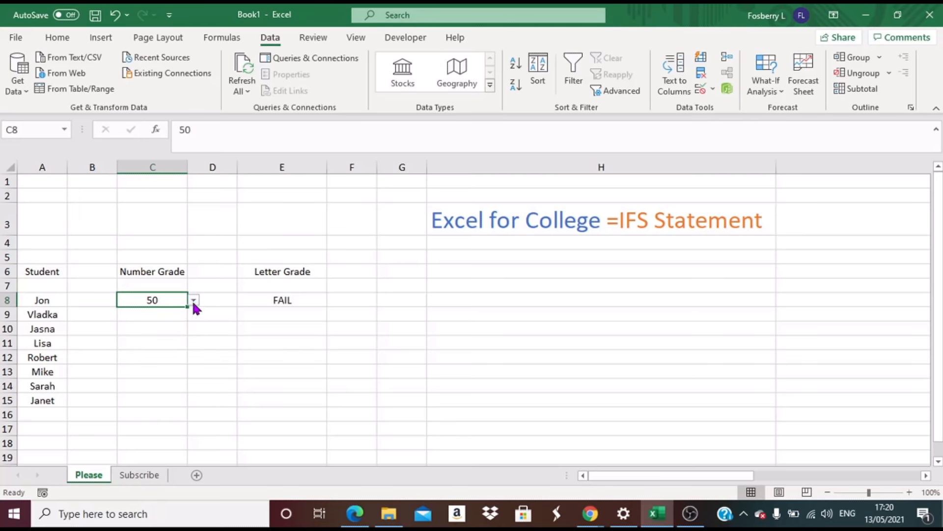
pyautogui.click(194, 300)
pyautogui.click(190, 315)
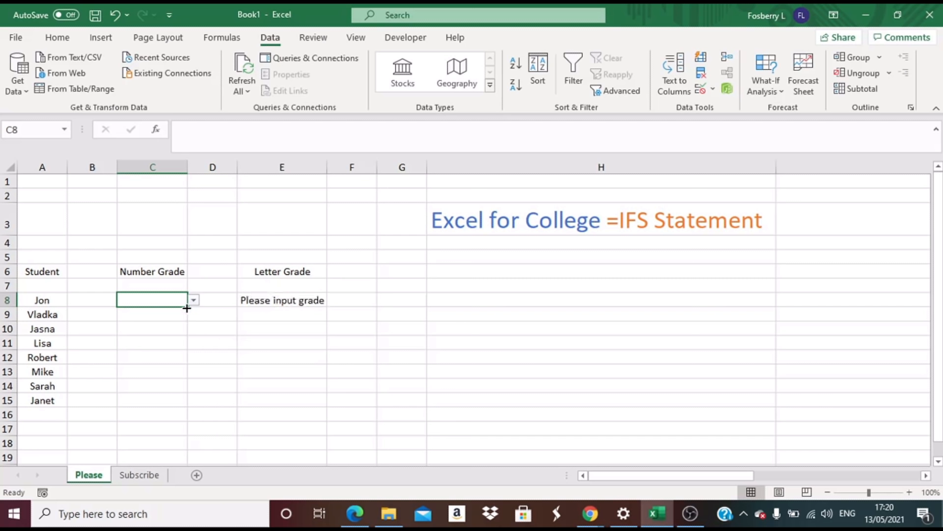
# Fill the blank number grade cell C8 down to C15 and the IFS formula in E8 down to E15
pyautogui.moveTo(187, 308); pyautogui.dragTo(156, 399)
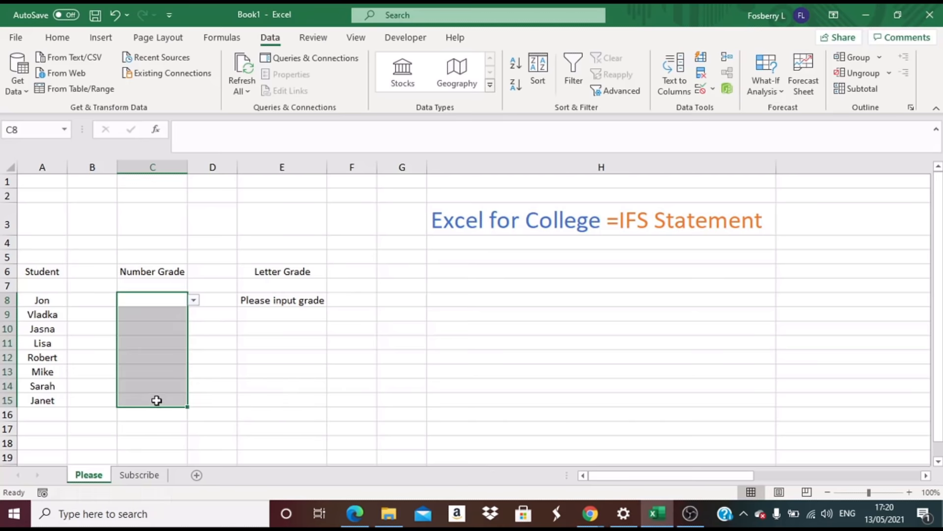
pyautogui.click(285, 297)
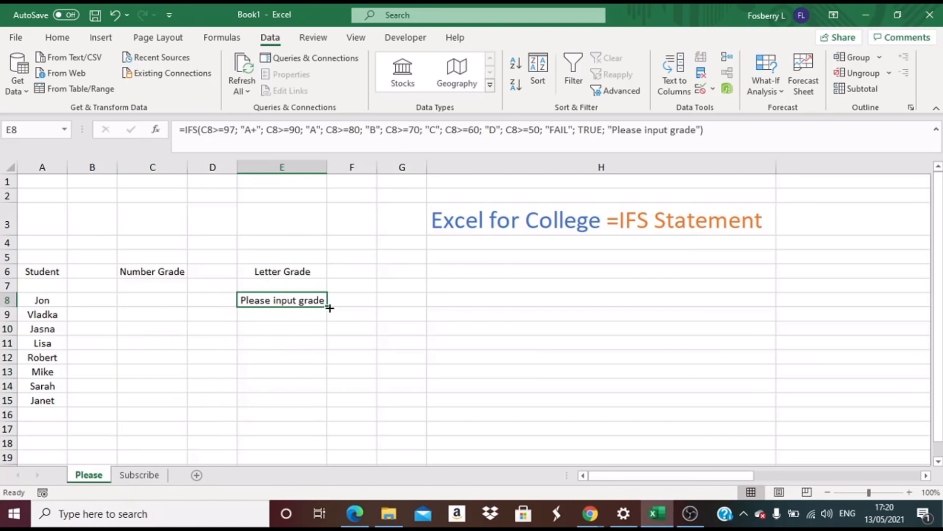
pyautogui.moveTo(325, 307); pyautogui.dragTo(322, 402)
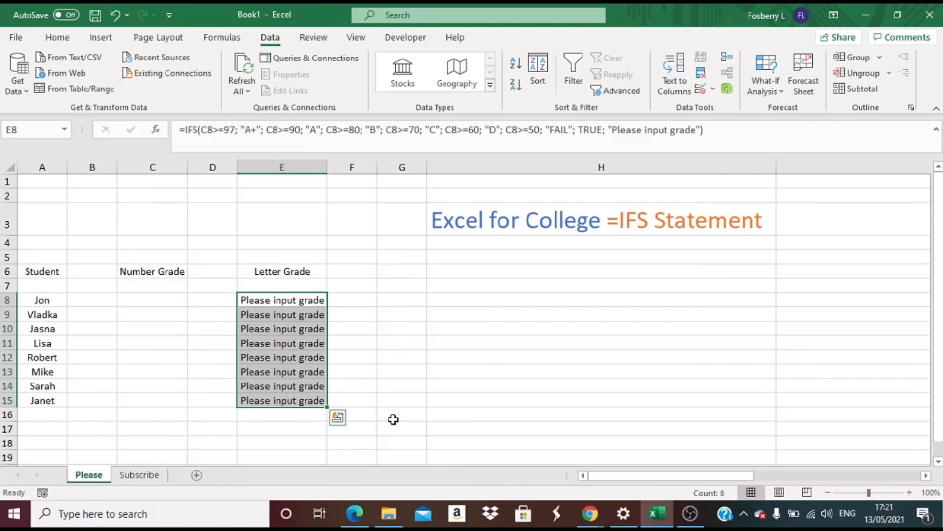
# Choose the number grades 50 in C8 and 97 in C9
pyautogui.click(150, 299)
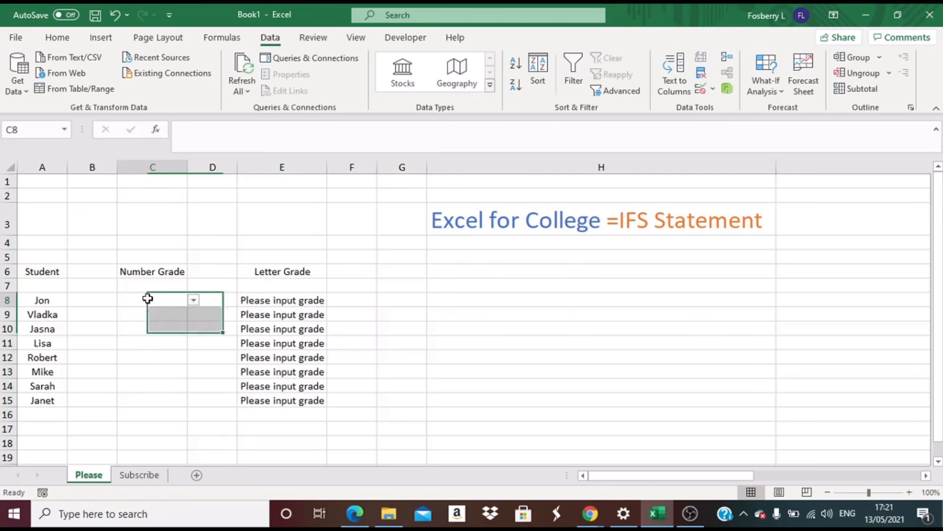
pyautogui.click(194, 301)
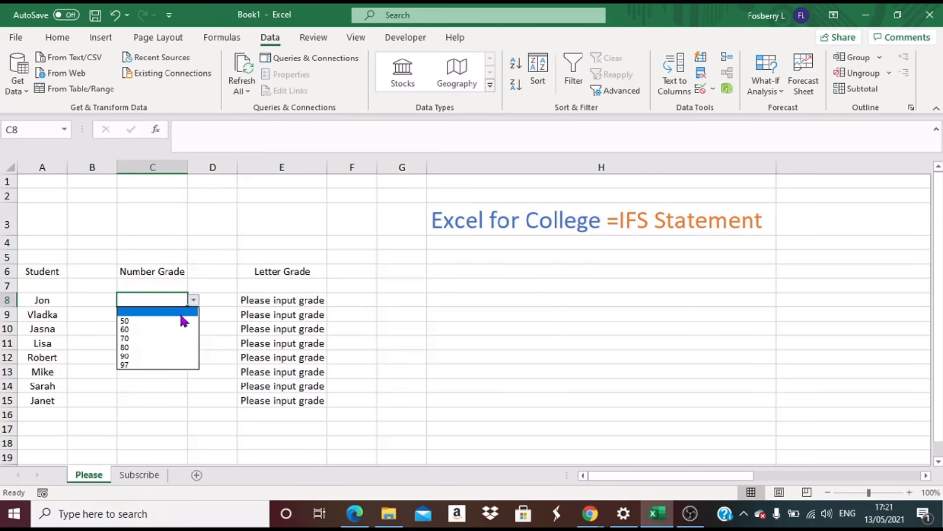
pyautogui.click(183, 322)
pyautogui.click(179, 314)
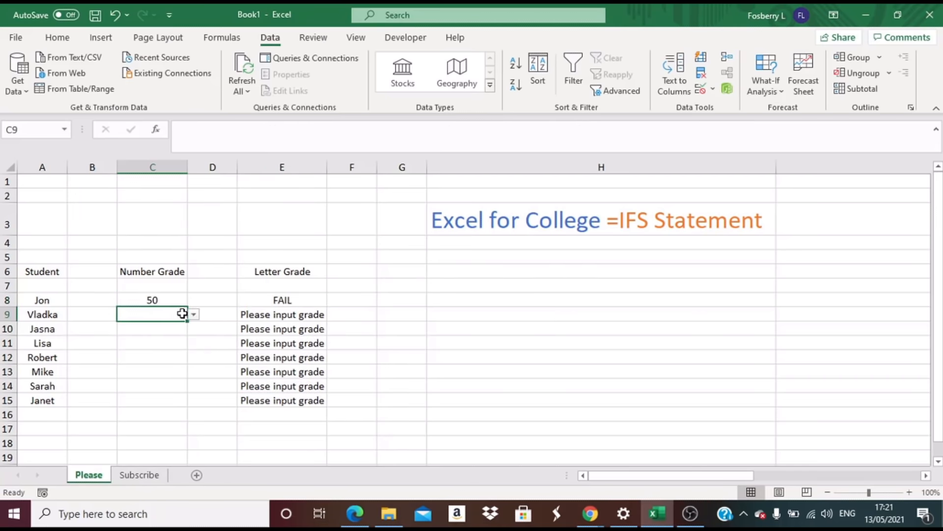
pyautogui.click(193, 315)
pyautogui.click(180, 379)
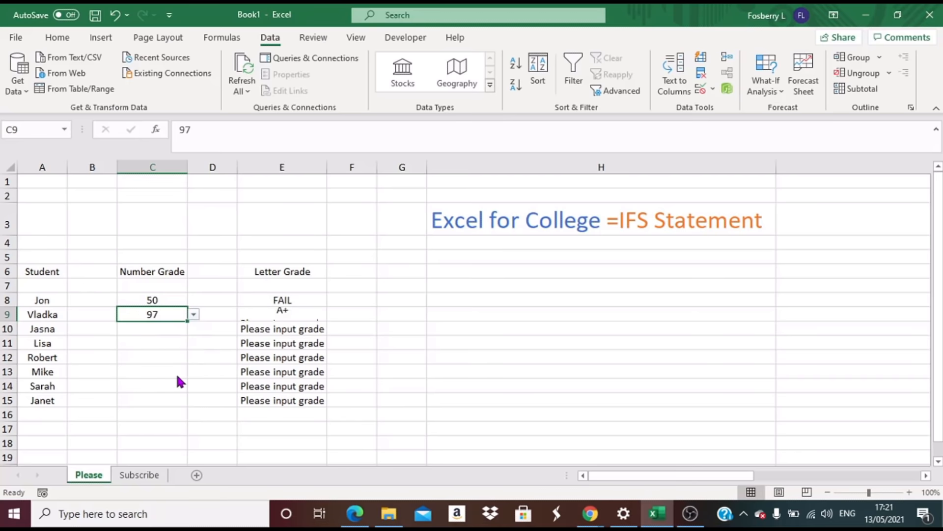
# Choose the number grades 90 in C10 and 80 in C11
pyautogui.click(178, 330)
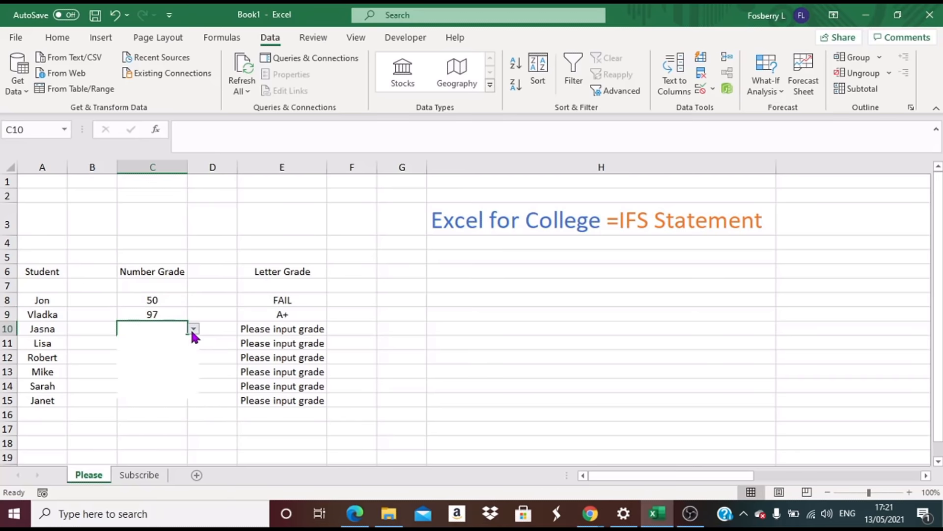
pyautogui.click(193, 329)
pyautogui.click(174, 386)
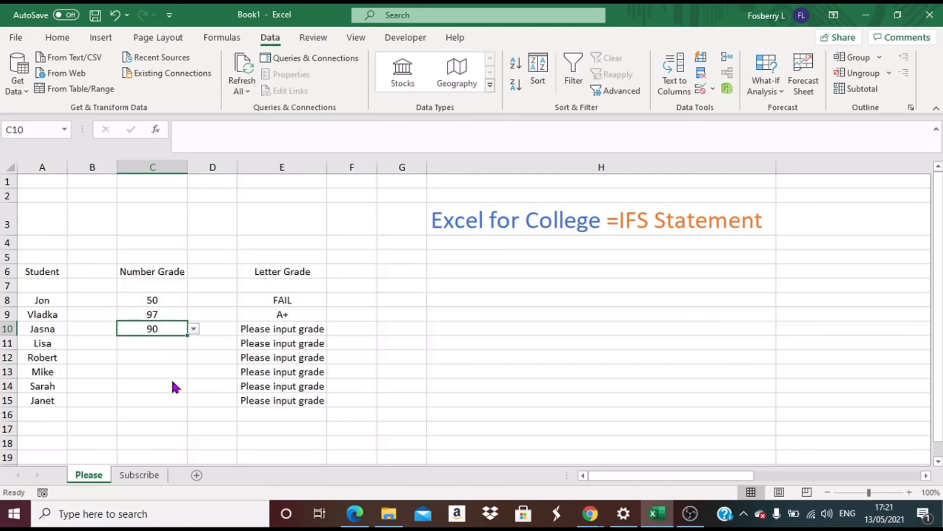
pyautogui.click(182, 343)
pyautogui.click(191, 344)
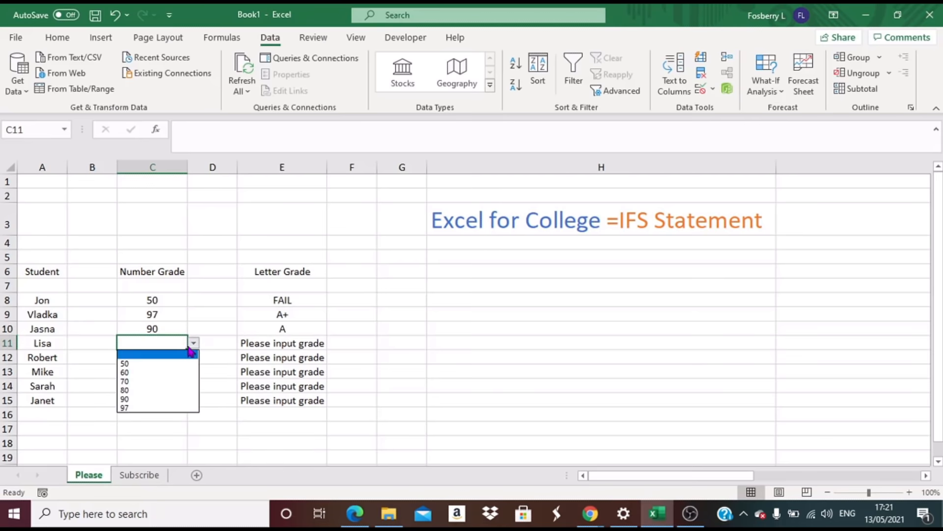
pyautogui.click(175, 390)
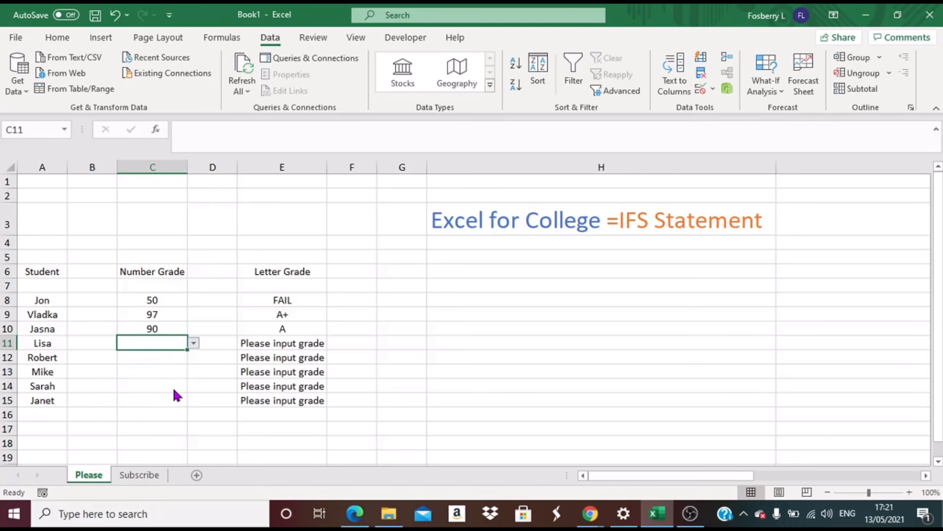
# Choose the number grades 60 in C12 and 70 in C13
pyautogui.click(167, 355)
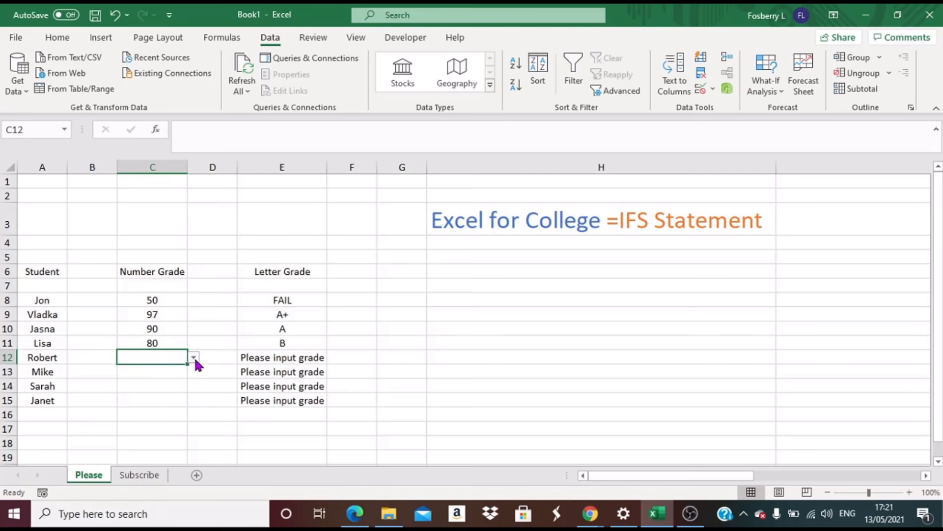
pyautogui.click(194, 357)
pyautogui.click(173, 385)
pyautogui.click(178, 374)
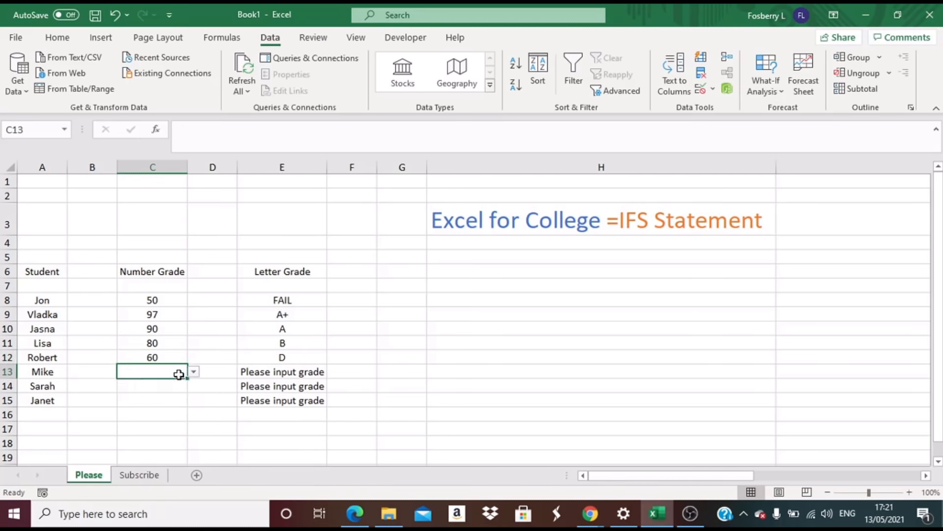
pyautogui.click(194, 372)
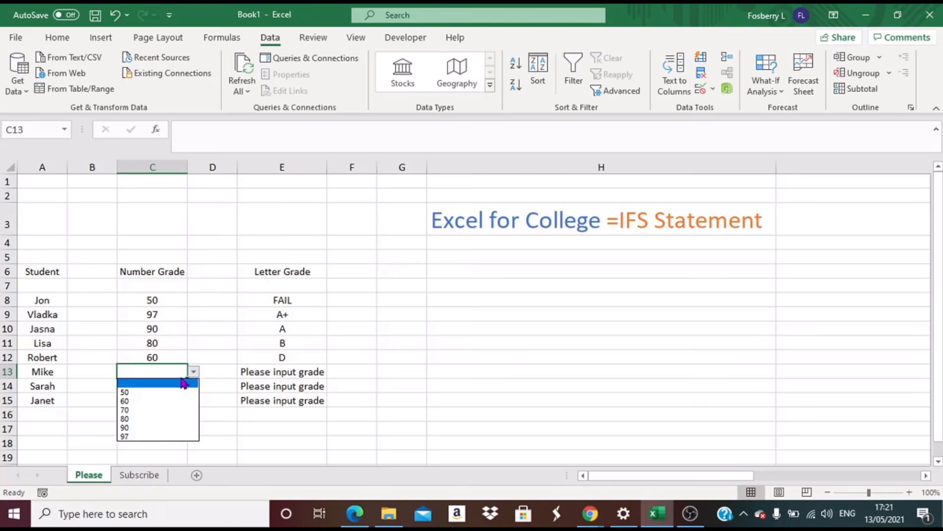
pyautogui.click(174, 410)
# Choose the number grades 50 in C14 and 97 in C15
pyautogui.click(175, 386)
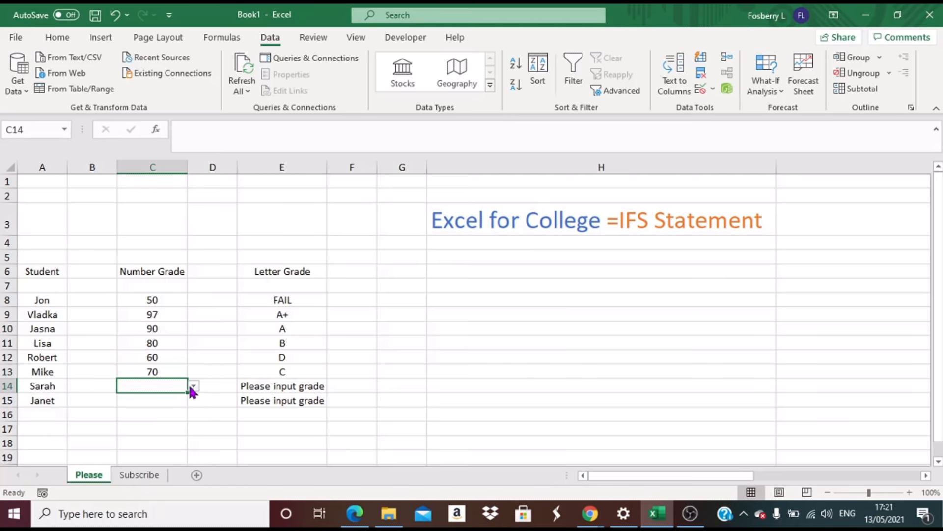
pyautogui.click(192, 386)
pyautogui.click(175, 406)
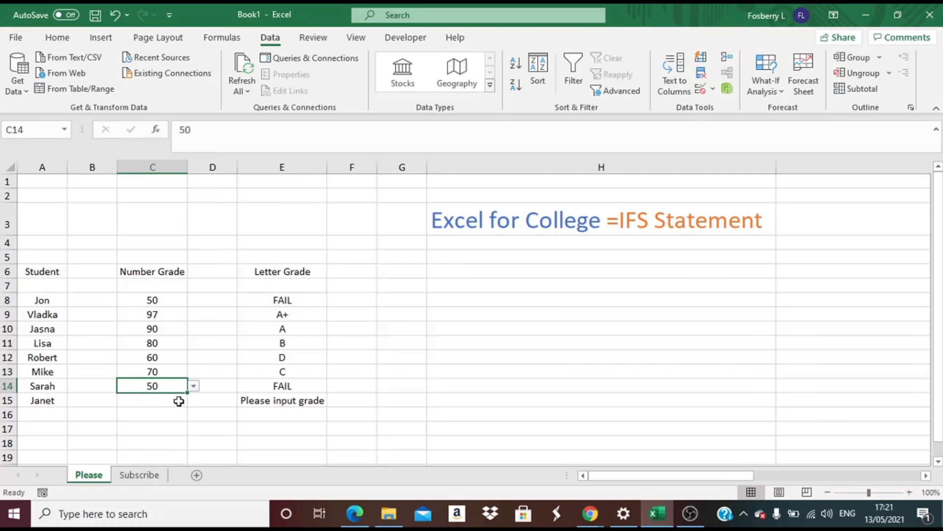
pyautogui.click(181, 399)
pyautogui.click(193, 400)
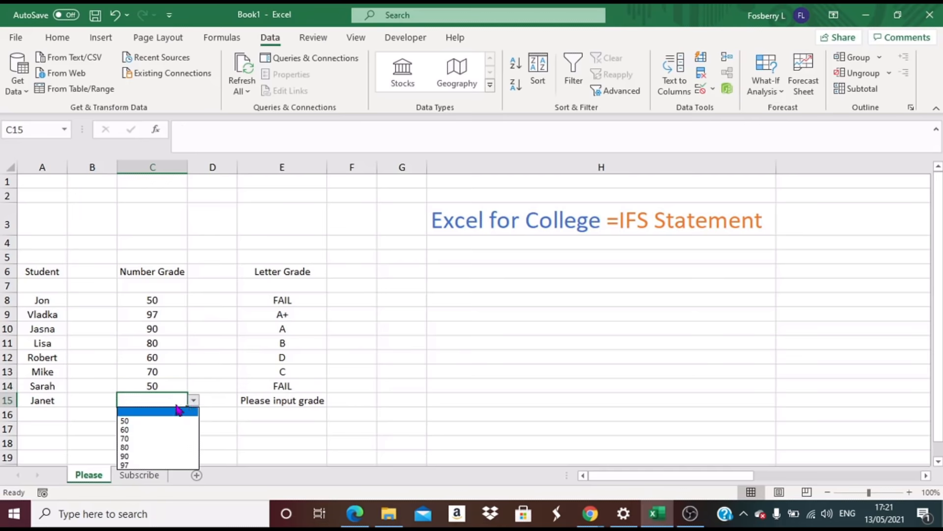
pyautogui.click(160, 465)
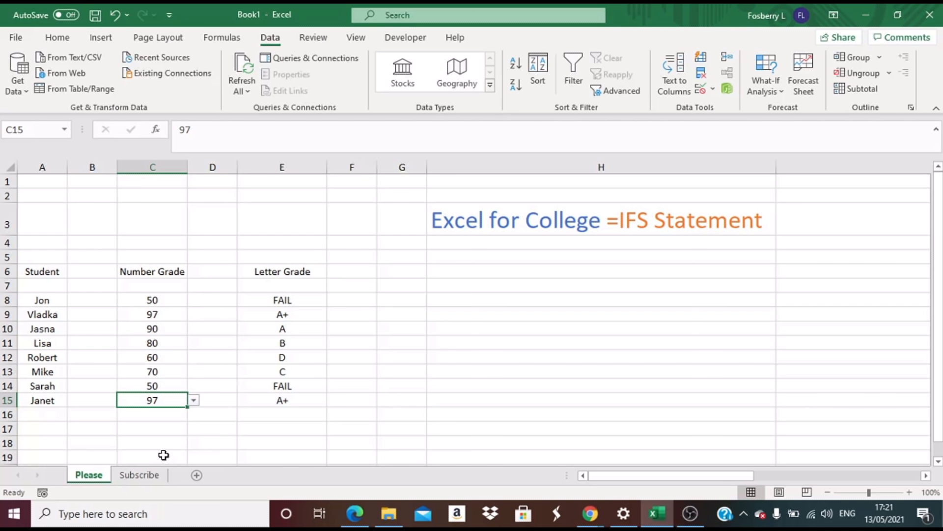